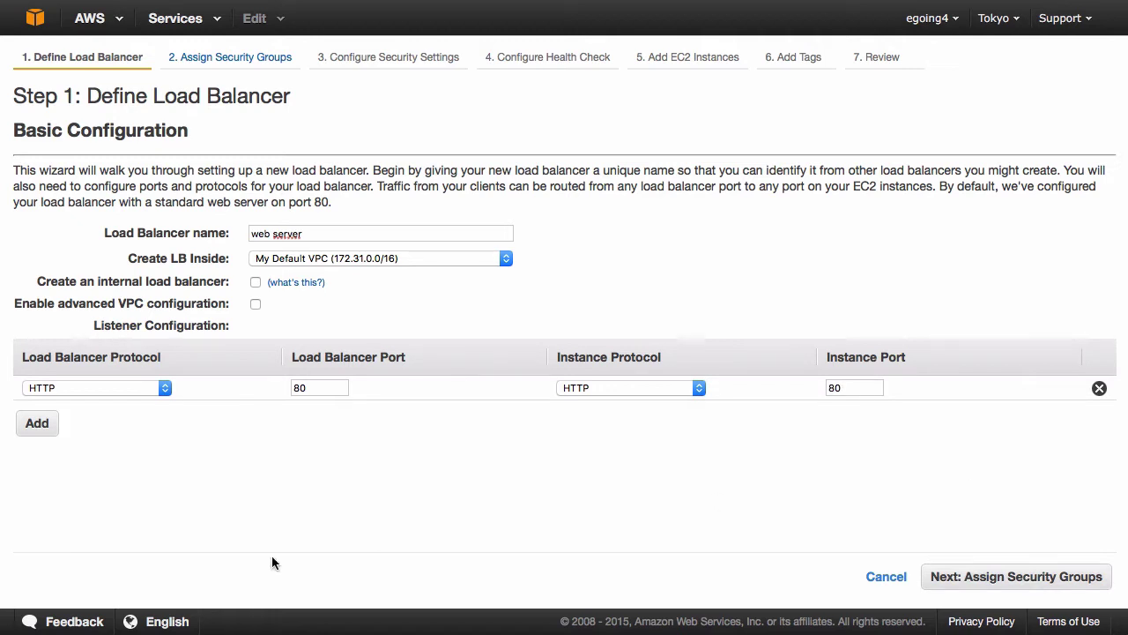
# Step: Add a second listener from HTTPS port 443 to HTTP instance port 80, and remove it again
pyautogui.click(42, 428)
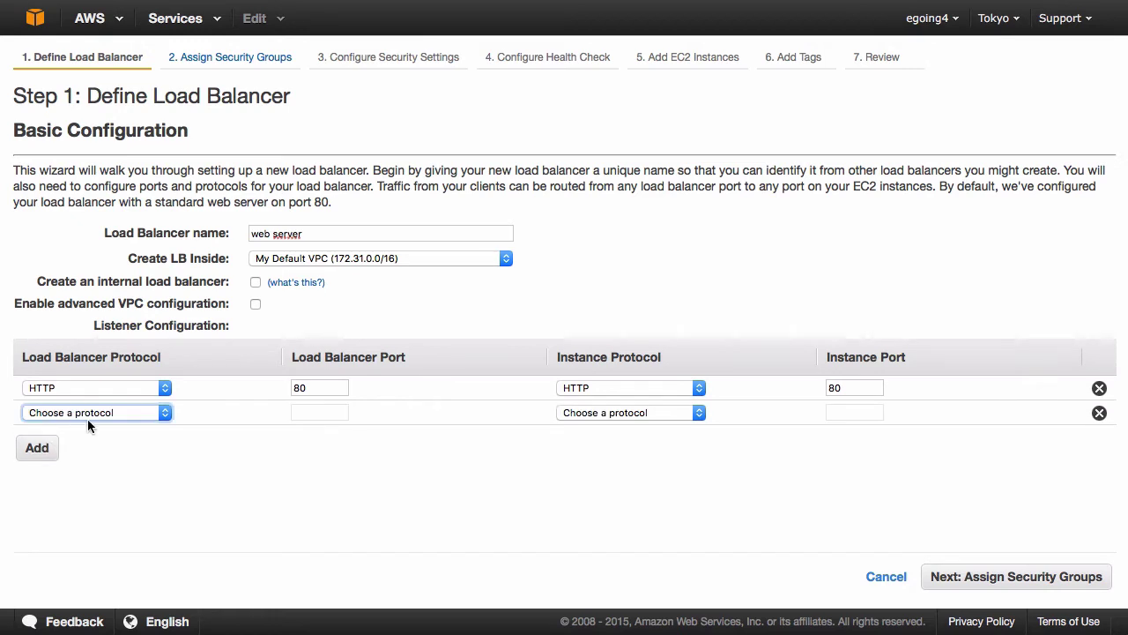
pyautogui.click(87, 414)
pyautogui.click(86, 441)
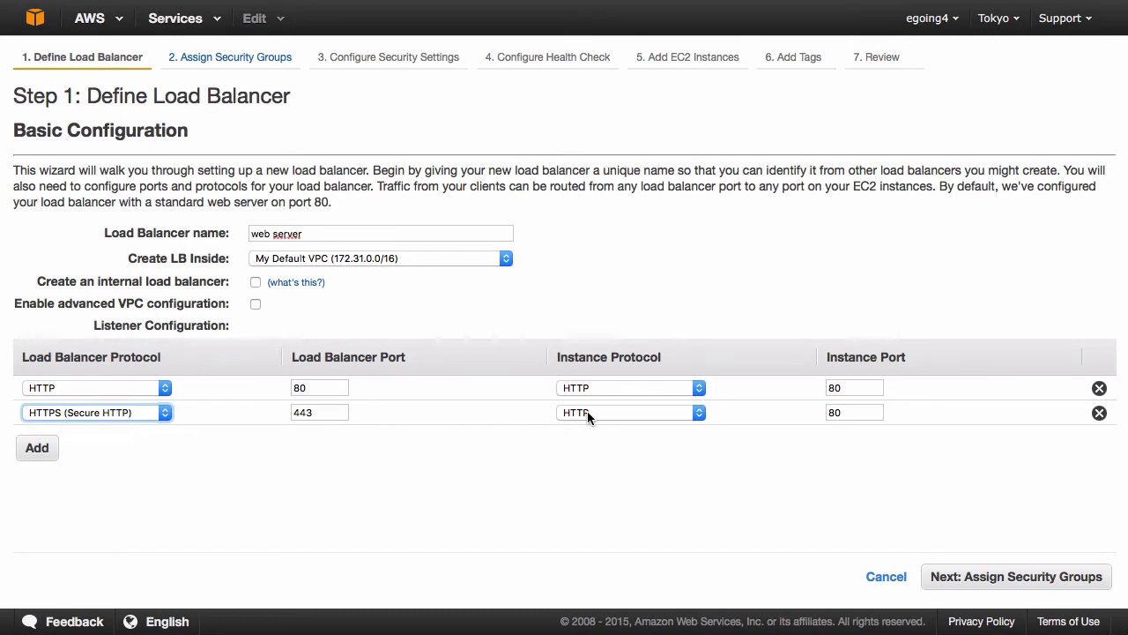
pyautogui.click(587, 411)
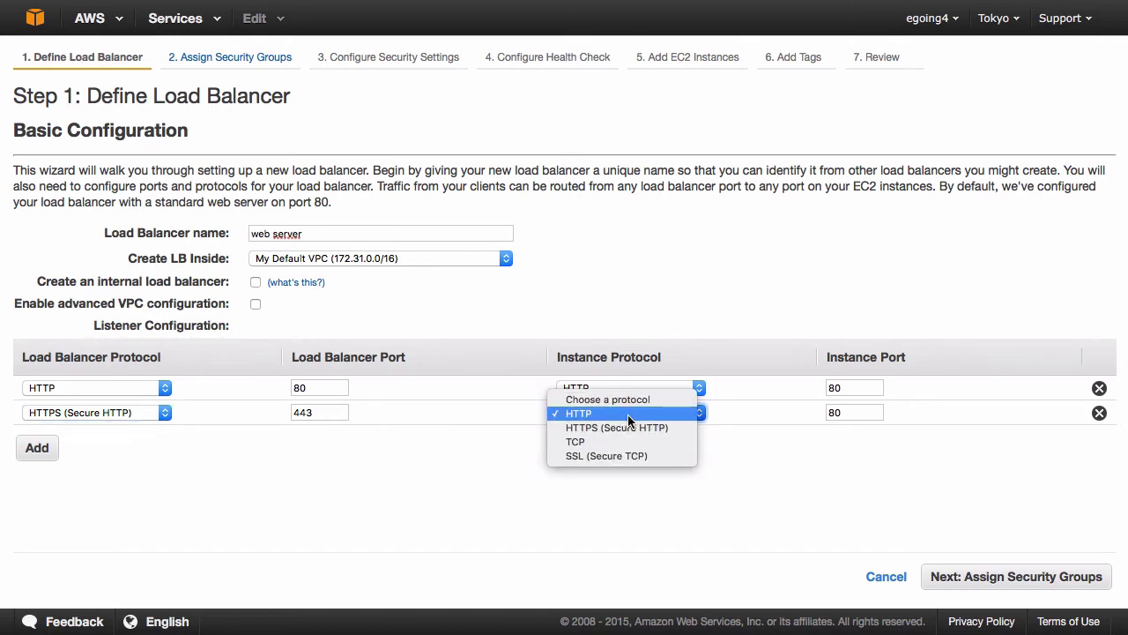
pyautogui.click(627, 414)
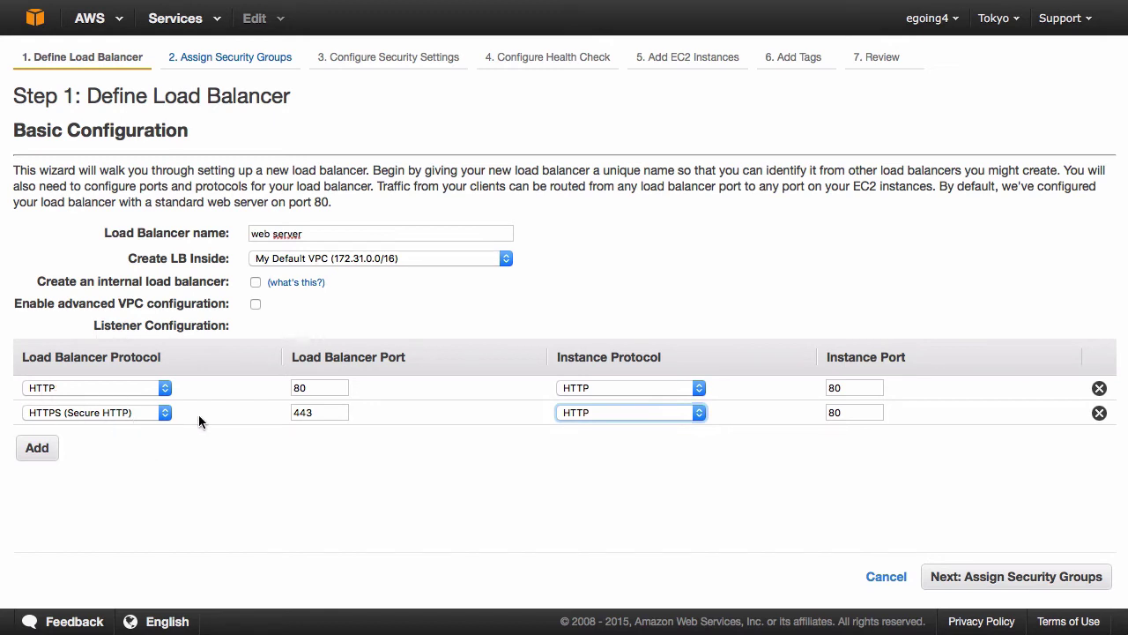
pyautogui.click(1057, 467)
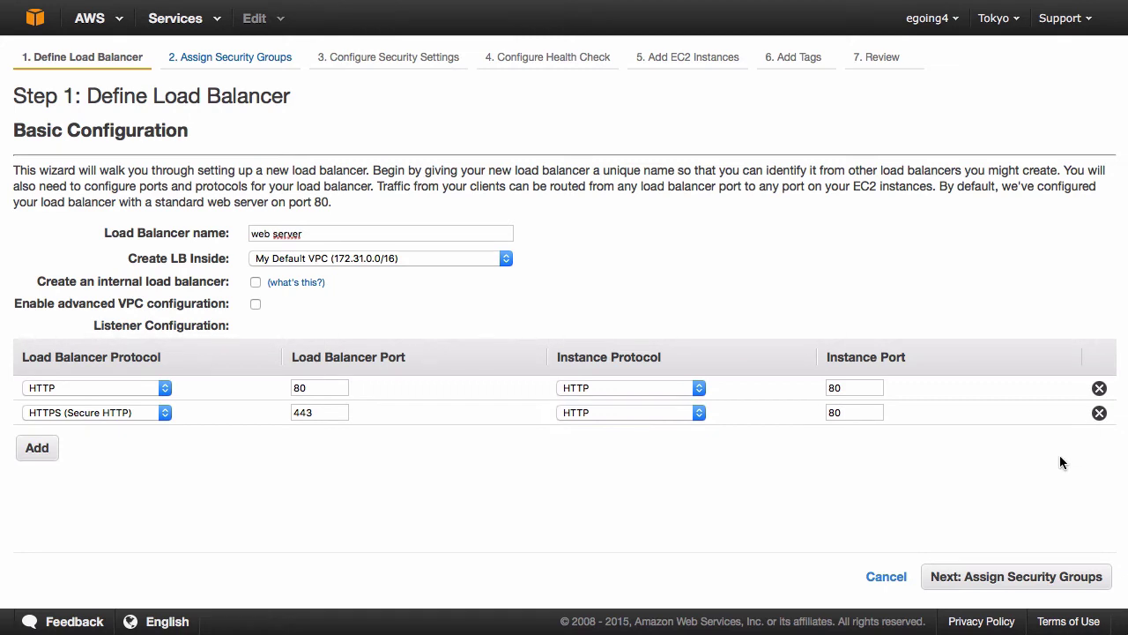
pyautogui.click(1099, 414)
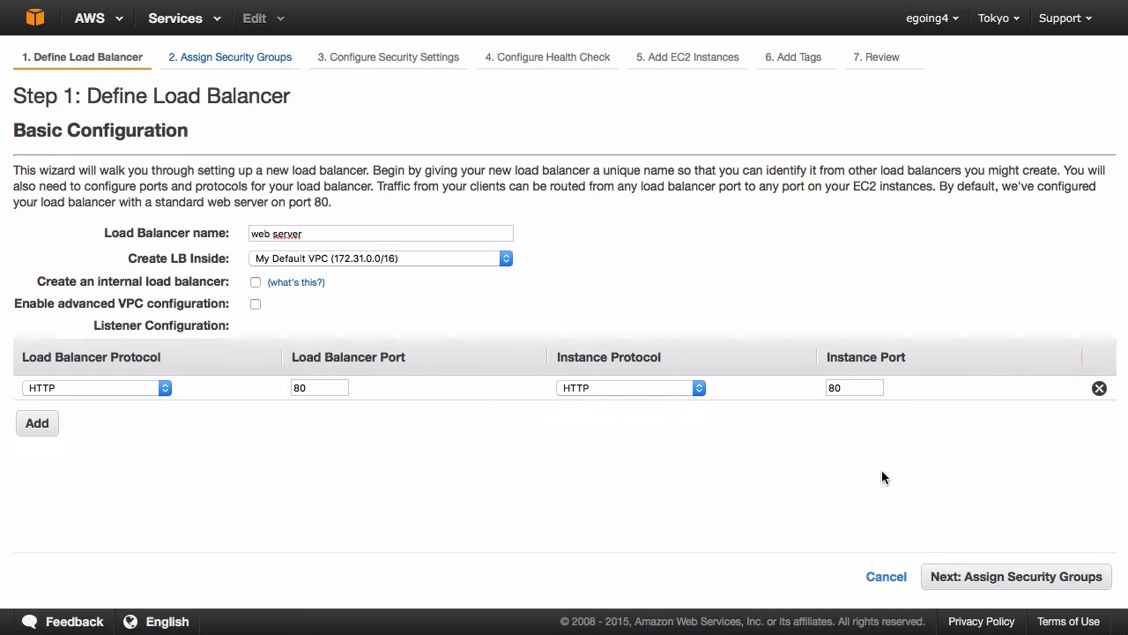
# Step: Rename the load balancer to web-server and continue to the security group assignment
pyautogui.click(1025, 577)
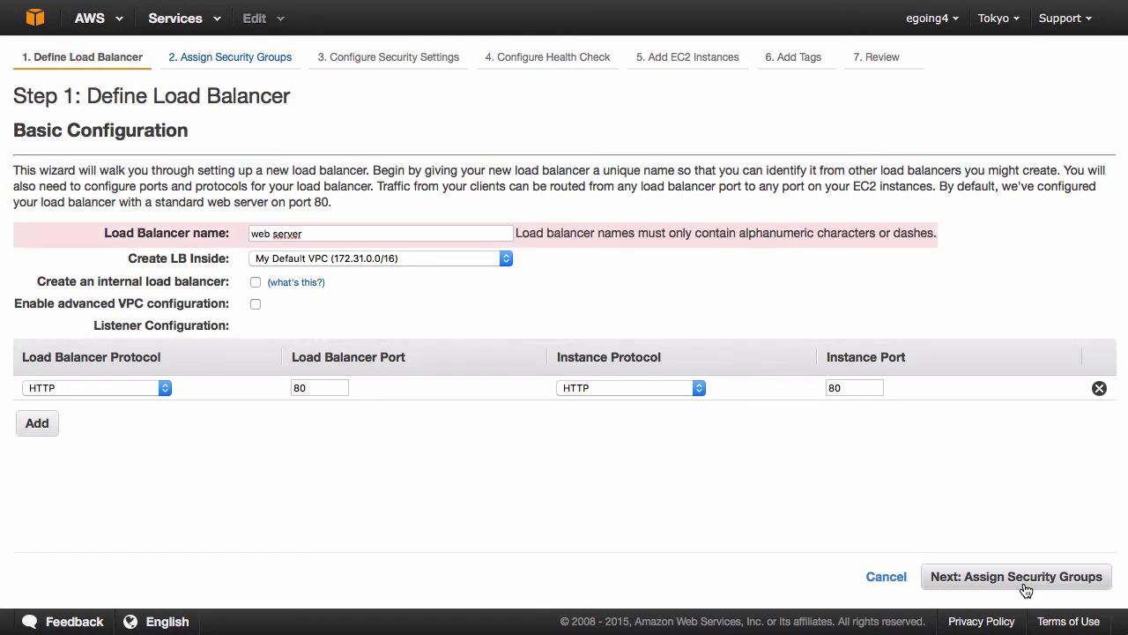
pyautogui.click(427, 236)
pyautogui.press('Left')
pyautogui.press('Left')
pyautogui.press('Left')
pyautogui.press('Left')
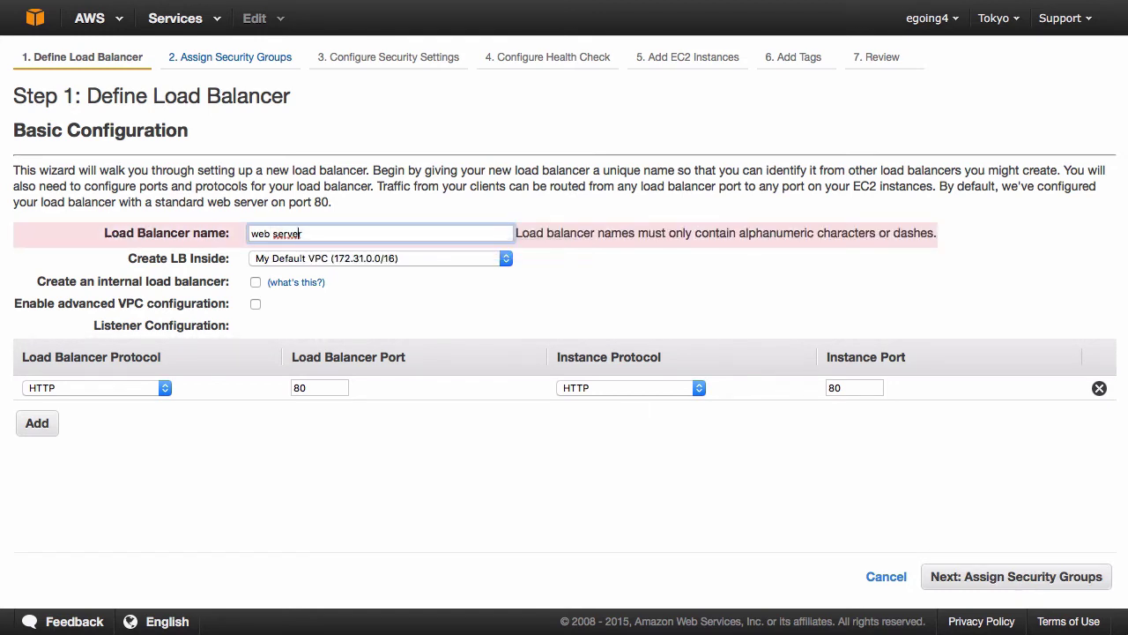
pyautogui.press('BackSpace')
pyautogui.write('-')
pyautogui.click(996, 576)
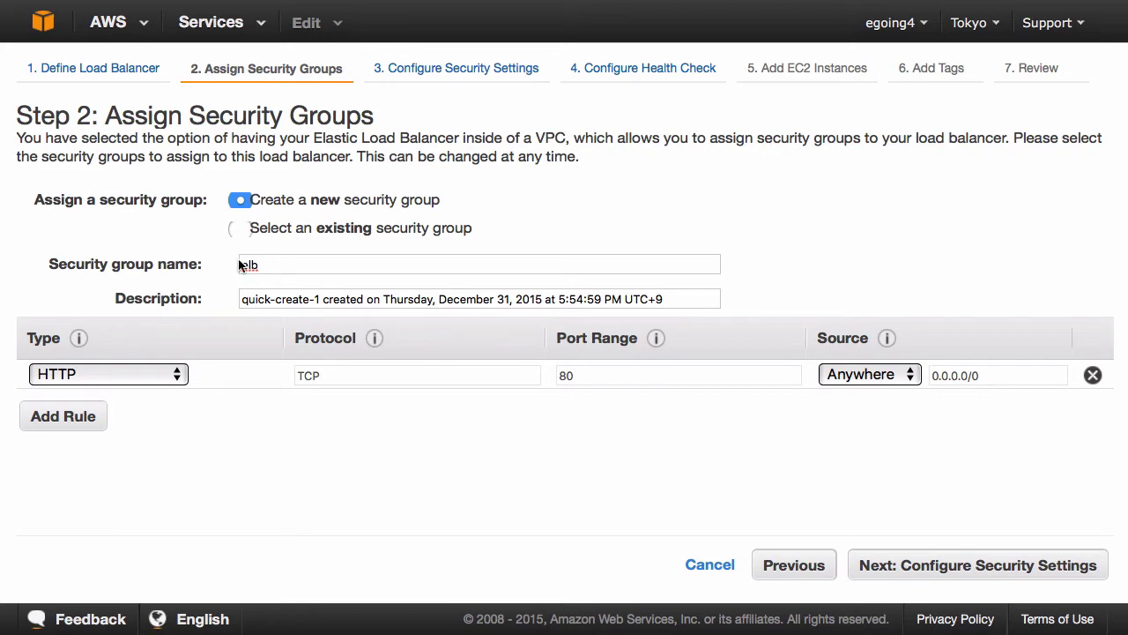
# Step: Try the existing security group option with launch-wizard-1 and default, and switch back to creating a new security group
pyautogui.click(272, 233)
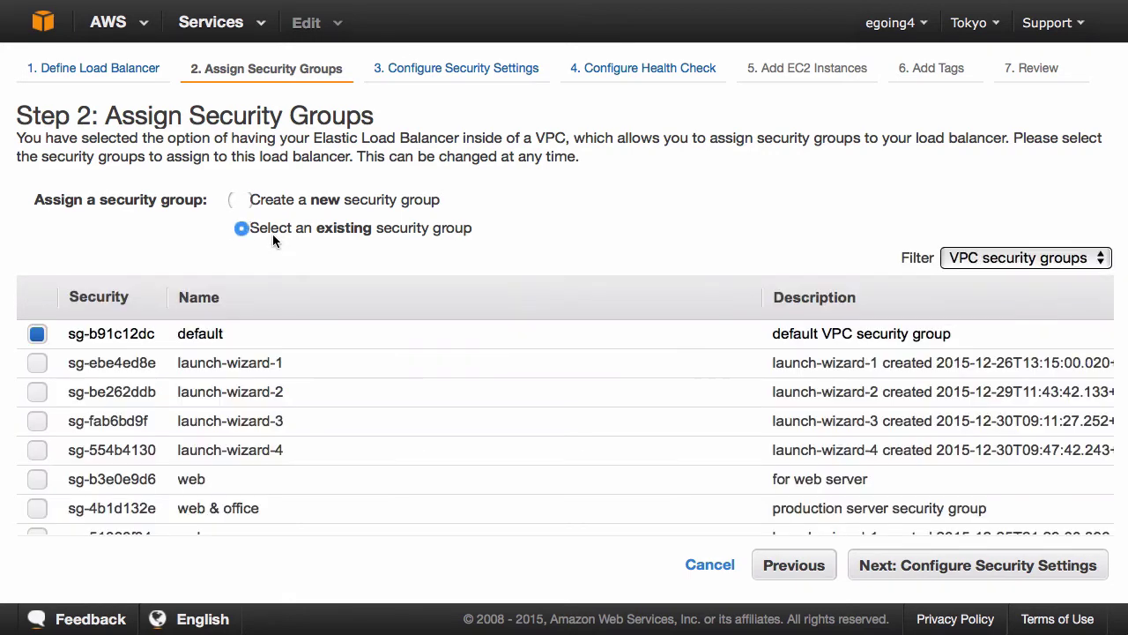
pyautogui.click(202, 362)
pyautogui.scroll(-3, 222, 463)
pyautogui.scroll(3, 223, 470)
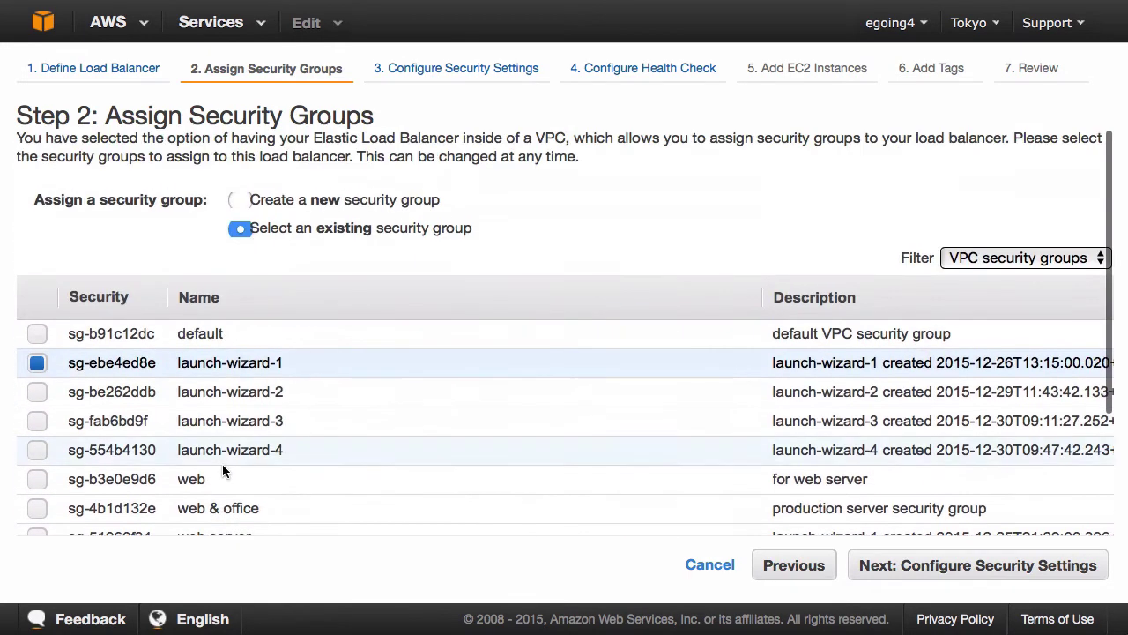
pyautogui.click(222, 335)
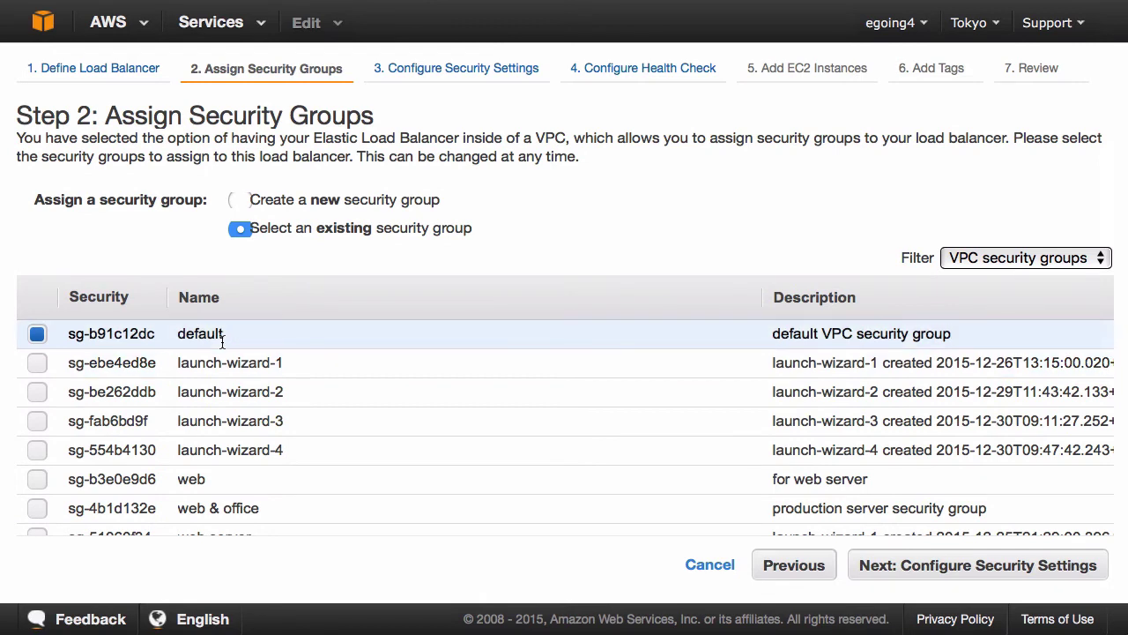
pyautogui.click(302, 201)
# Step: Keep the new elb security group with its HTTP rule open to Anywhere, and proceed through the security settings to the health check
pyautogui.doubleClick(326, 262)
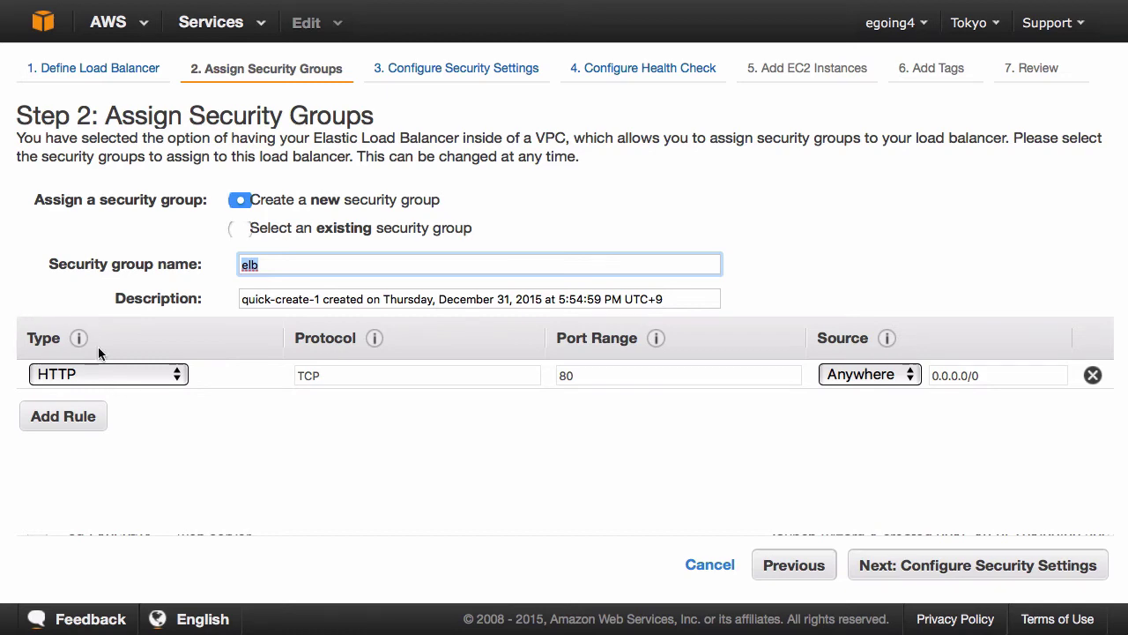
pyautogui.click(110, 378)
pyautogui.click(107, 380)
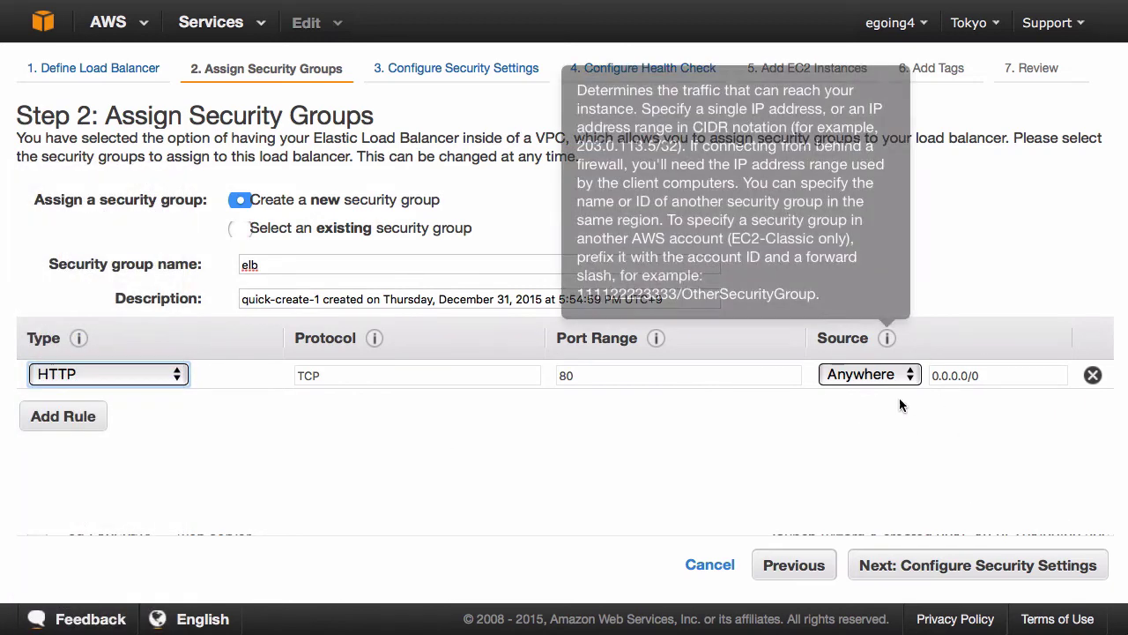
pyautogui.click(969, 527)
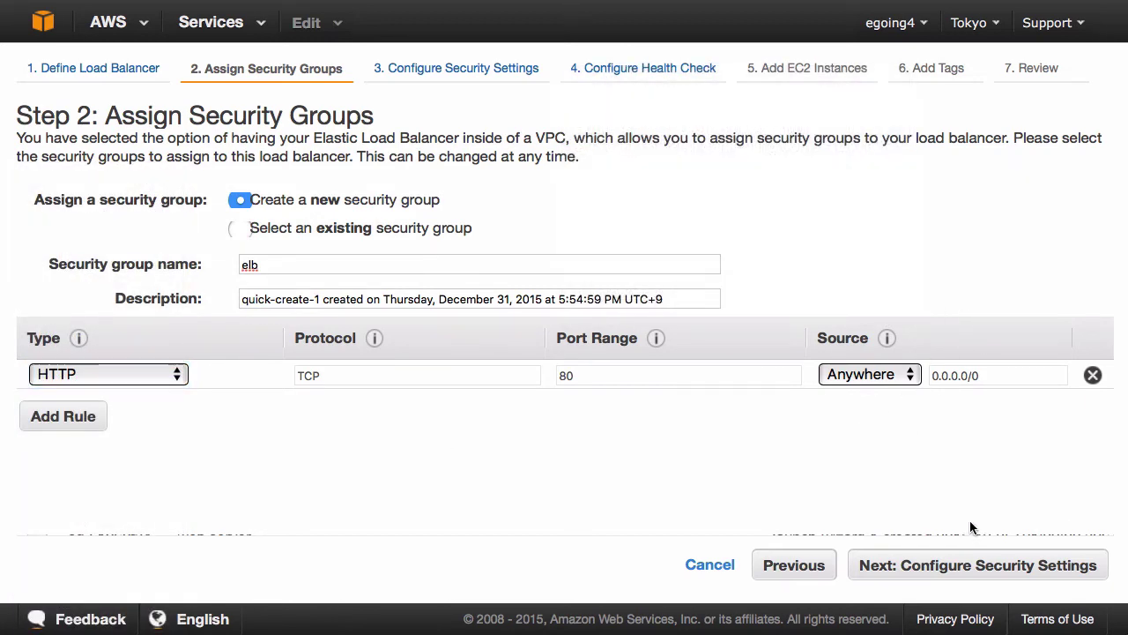
pyautogui.click(975, 568)
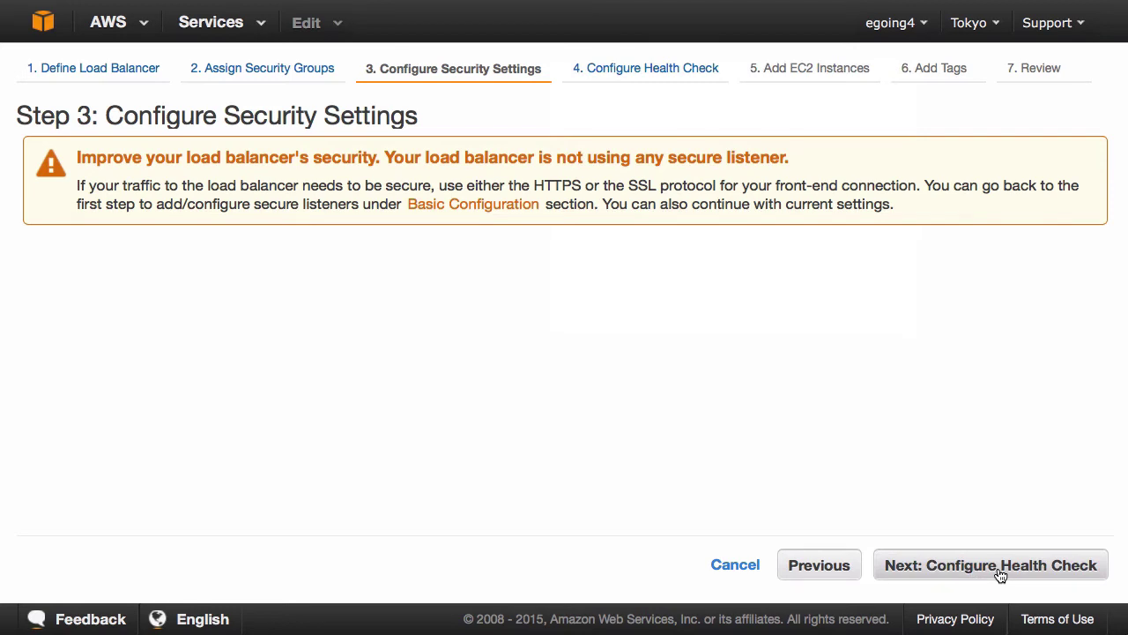
pyautogui.click(1001, 574)
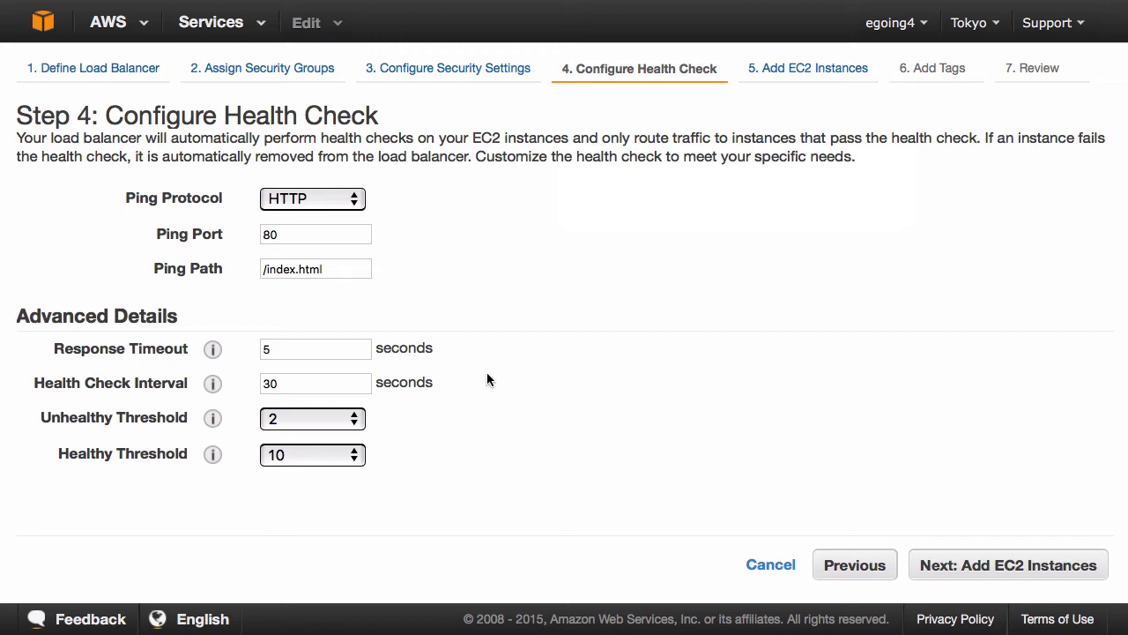
# Step: Examine the health check's ping protocol, port and path, and the explanations of its response timeout, interval and unhealthy threshold
pyautogui.click(299, 228)
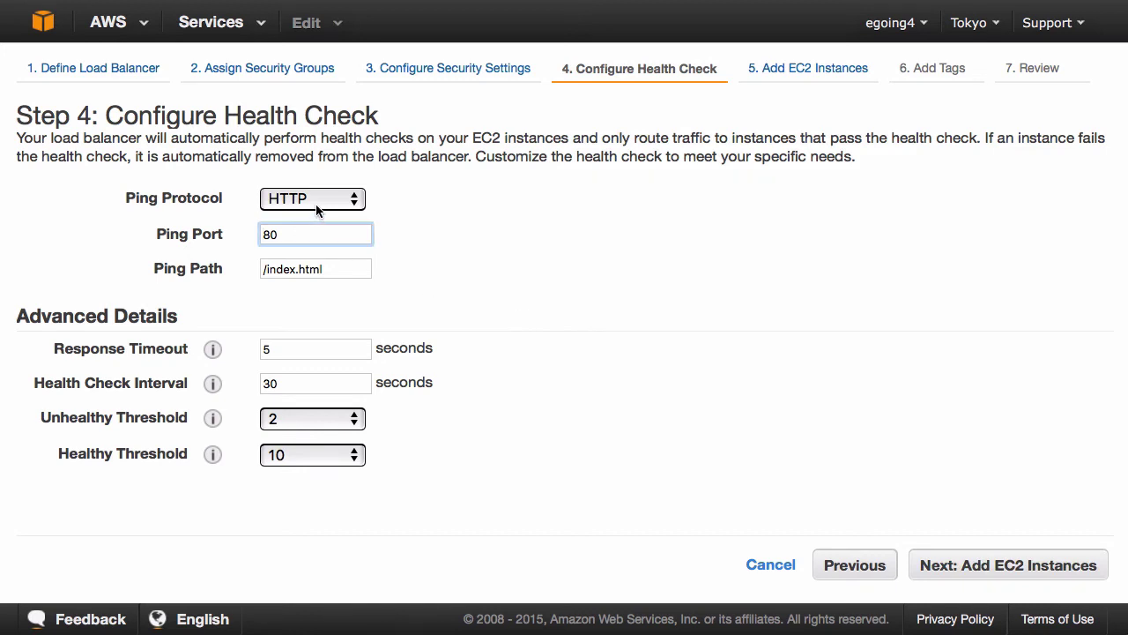
pyautogui.click(315, 202)
pyautogui.click(343, 202)
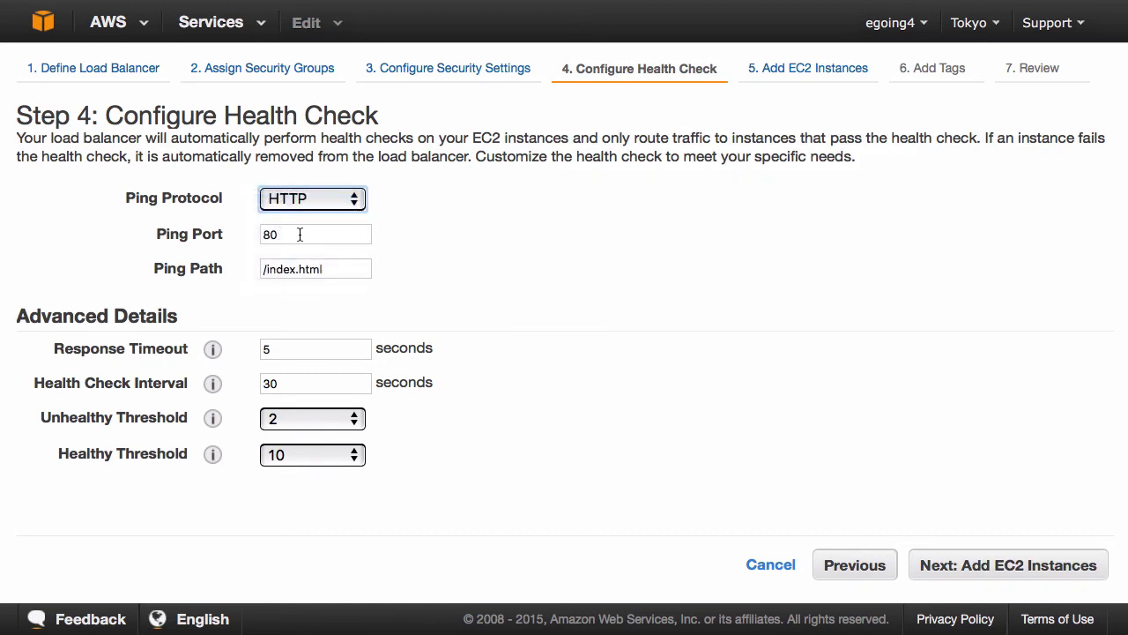
pyautogui.doubleClick(370, 235)
pyautogui.click(395, 259)
pyautogui.click(345, 276)
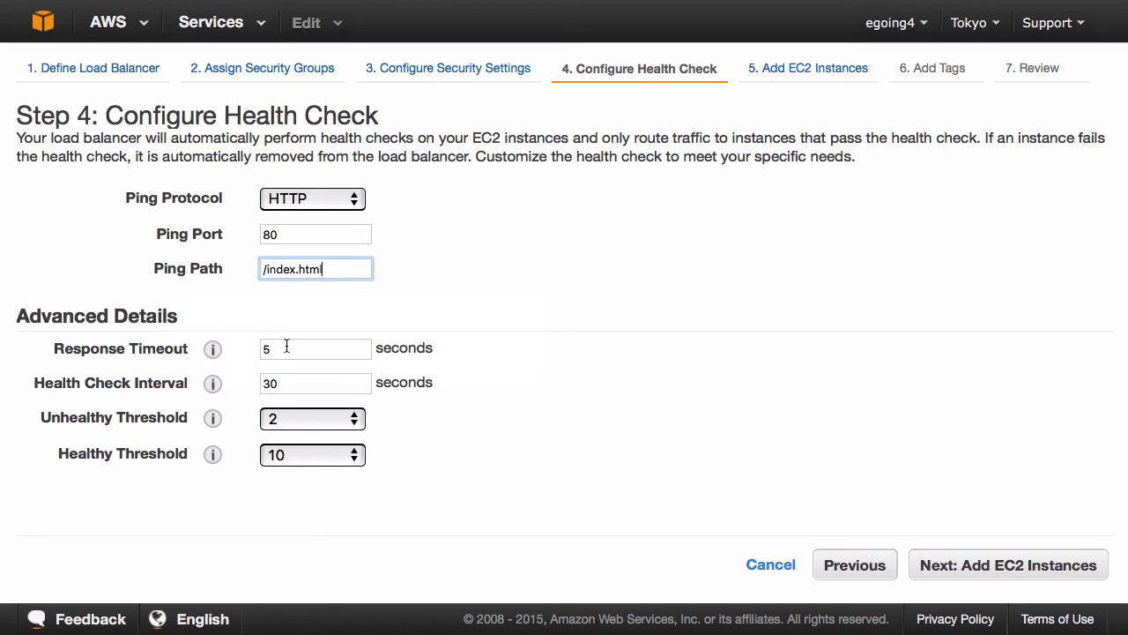
pyautogui.moveTo(211, 349)
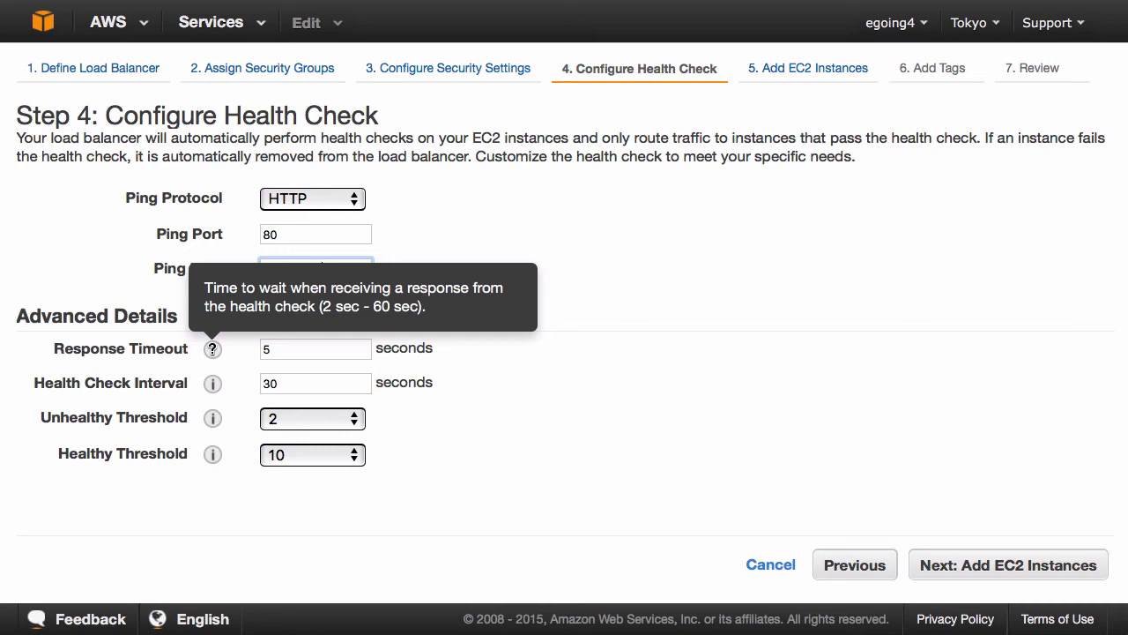
pyautogui.moveTo(213, 384)
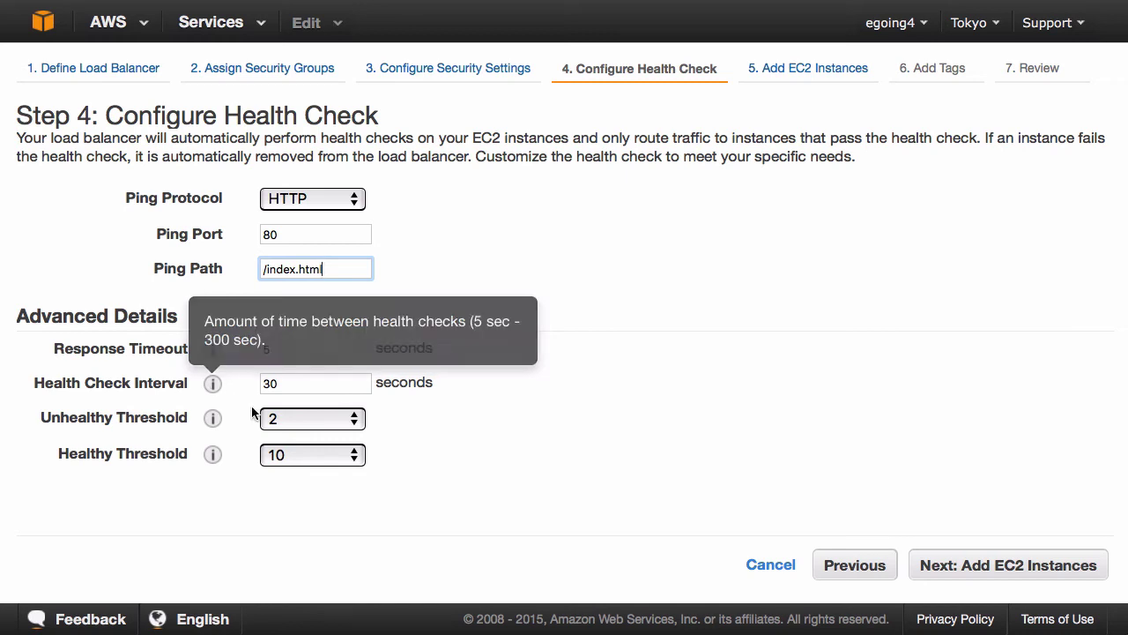
pyautogui.moveTo(216, 421)
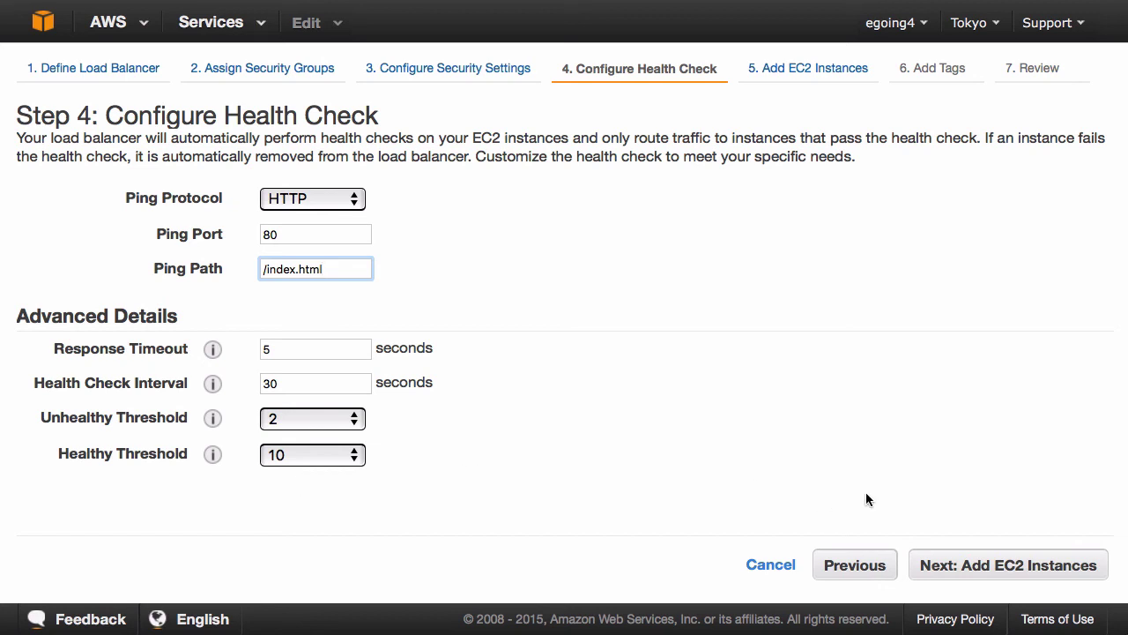
# Step: Accept the health check settings and proceed to the review without selecting any EC2 instances or adding tags
pyautogui.click(1017, 577)
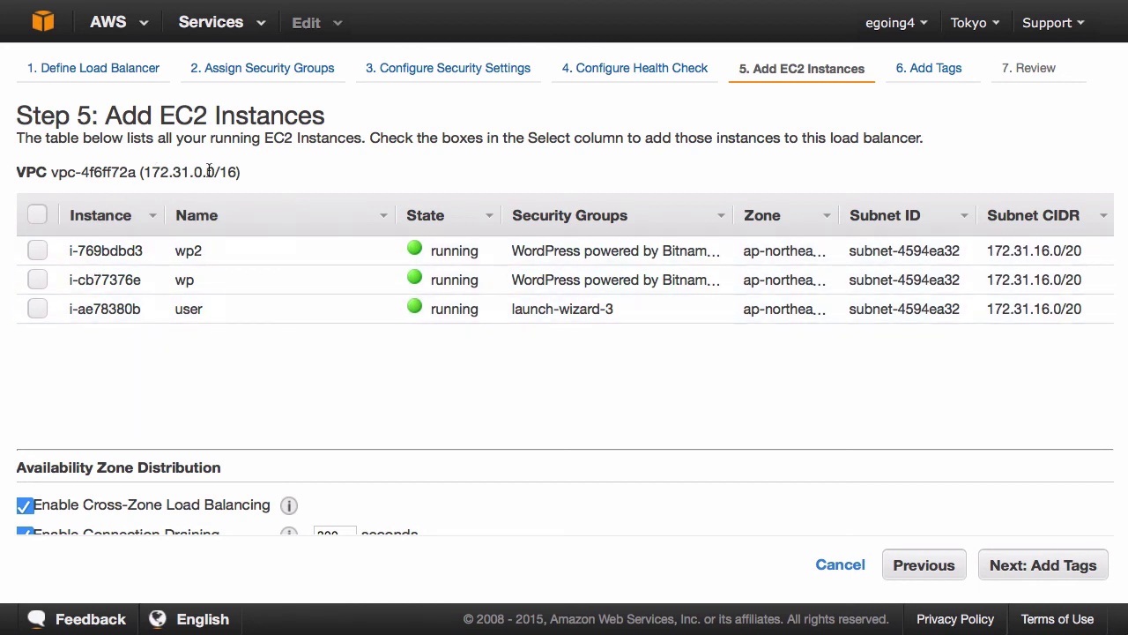
pyautogui.scroll(-1, 188, 355)
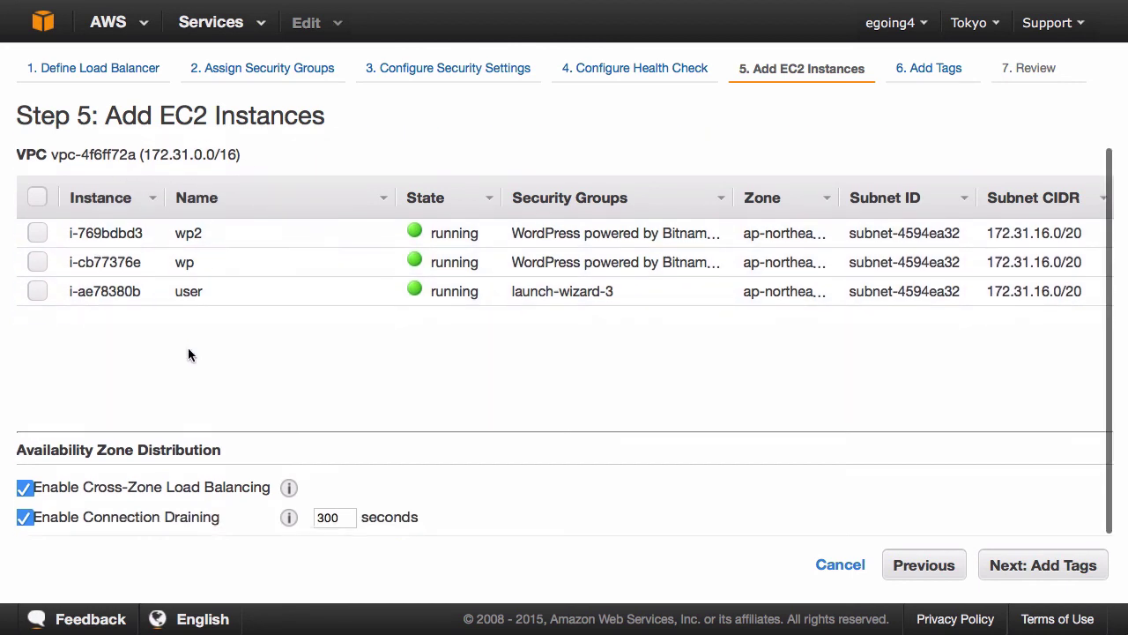
pyautogui.scroll(1, 189, 354)
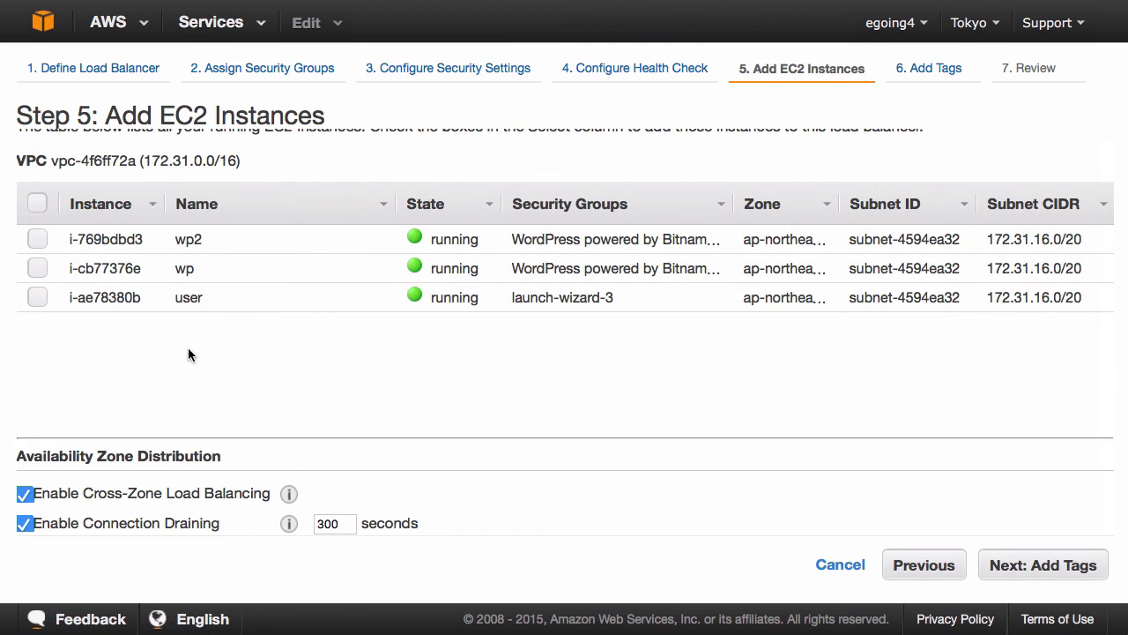
pyautogui.scroll(1, 188, 354)
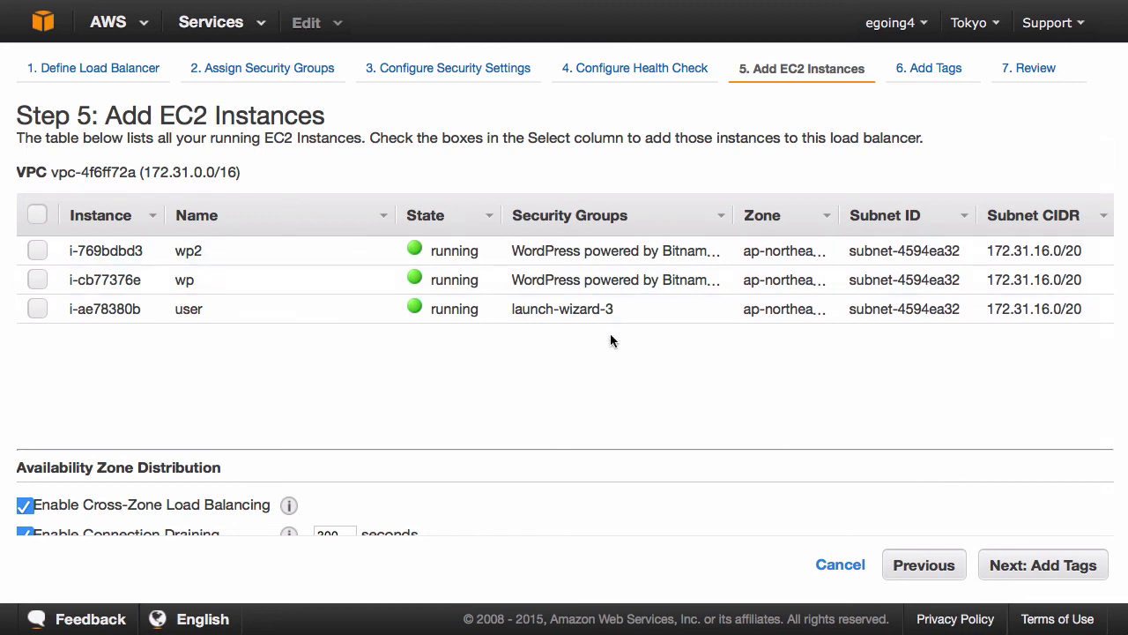
pyautogui.click(1038, 581)
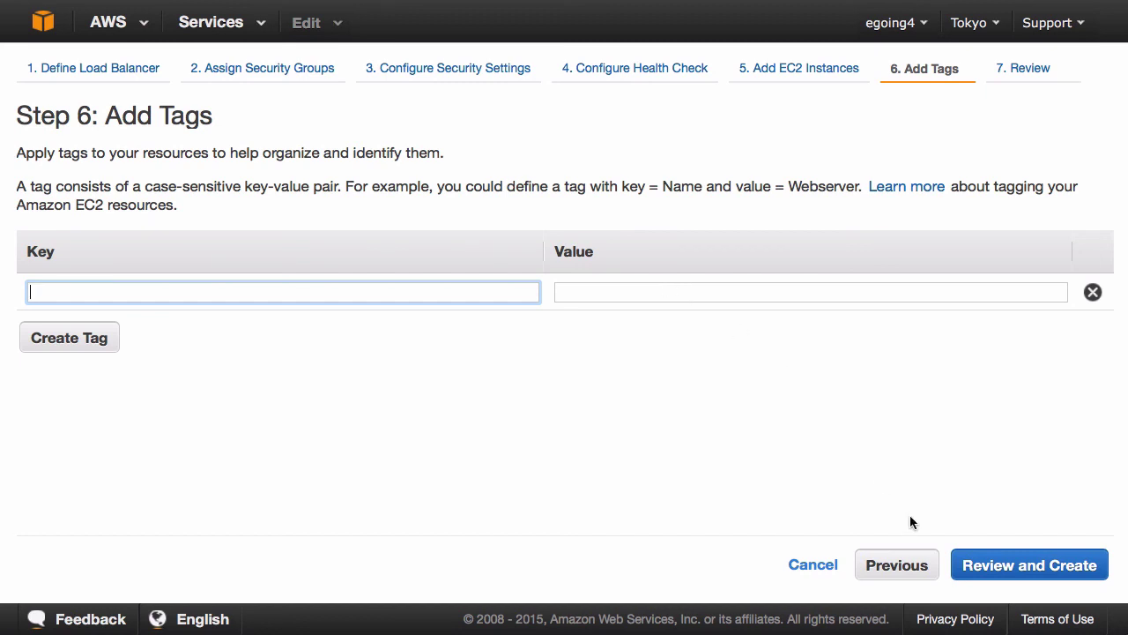
pyautogui.click(1031, 567)
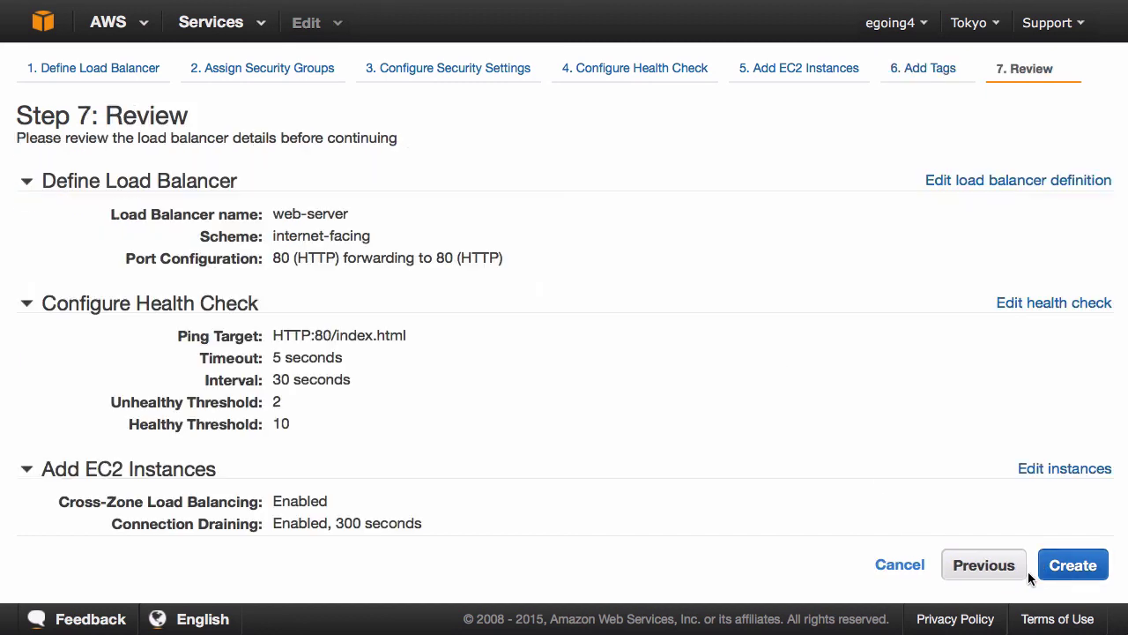
# Step: Review the load balancer details, create the load balancer and close the creation status page
pyautogui.scroll(-3, 987, 464)
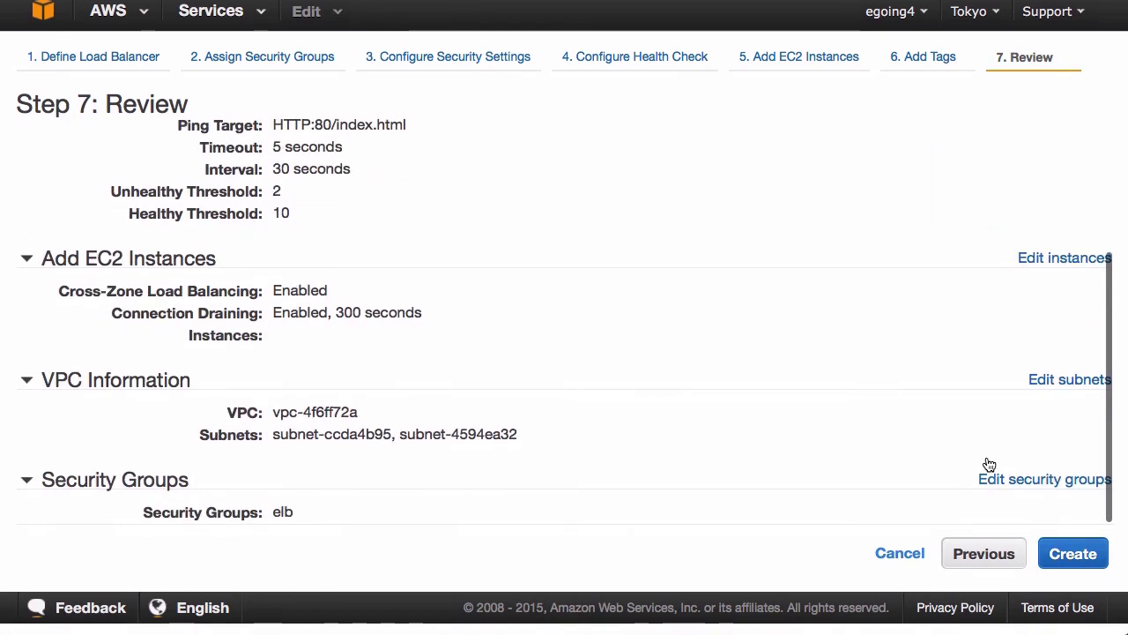
pyautogui.scroll(5, 987, 466)
pyautogui.scroll(-5, 992, 472)
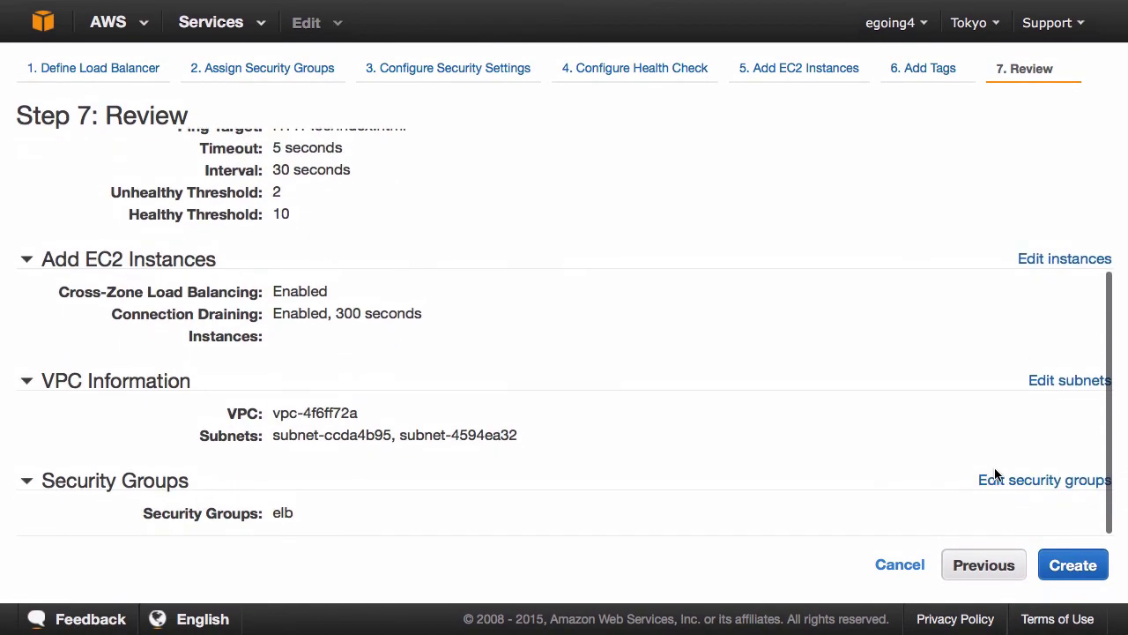
pyautogui.click(1077, 568)
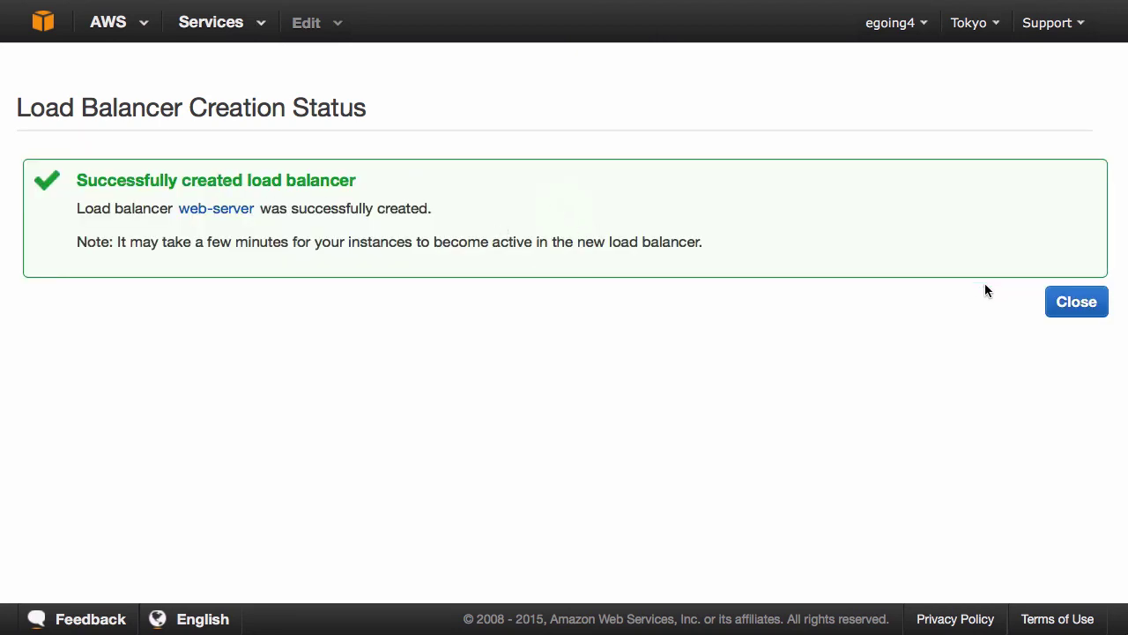
pyautogui.click(1056, 308)
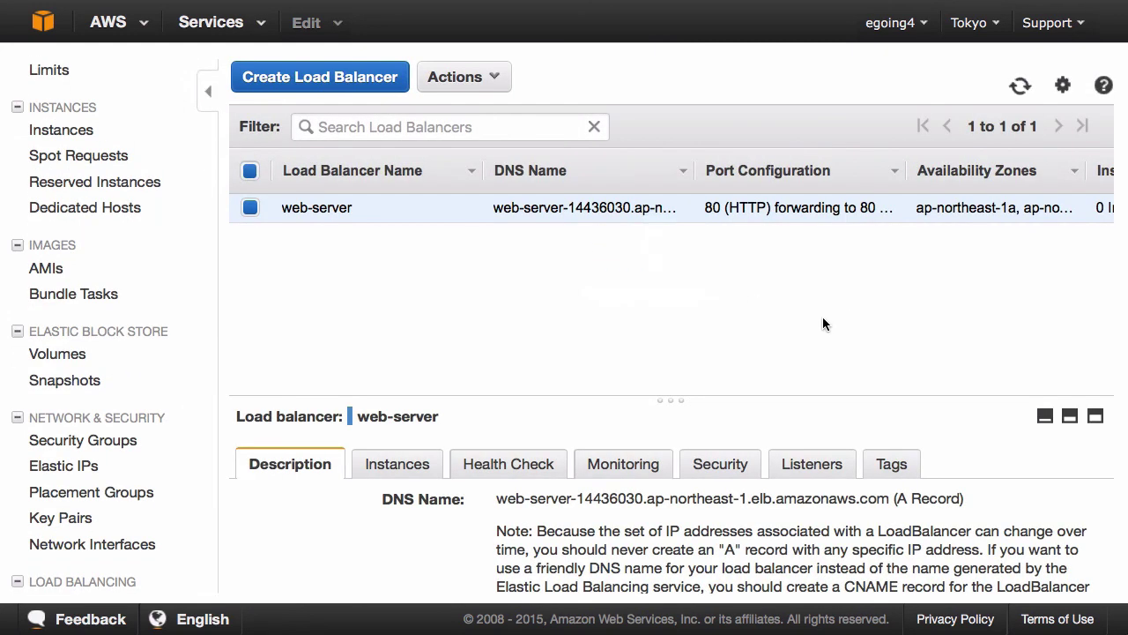
# Step: Enlarge the details area of the web-server load balancer and select its full DNS name
pyautogui.moveTo(739, 401); pyautogui.dragTo(741, 291)
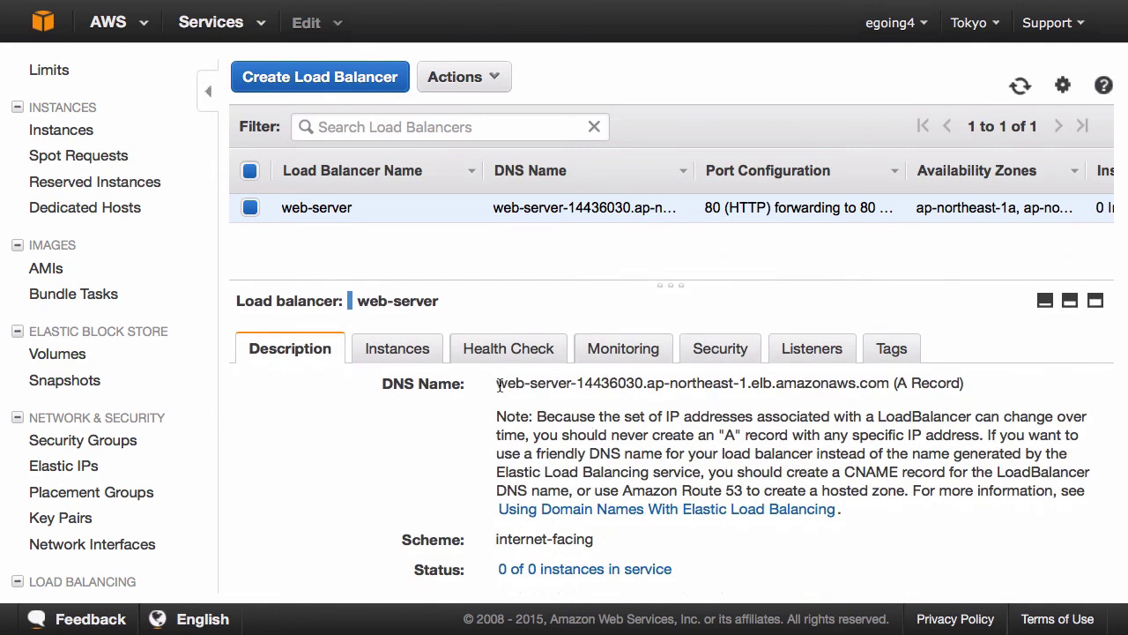
pyautogui.moveTo(499, 387); pyautogui.dragTo(886, 388)
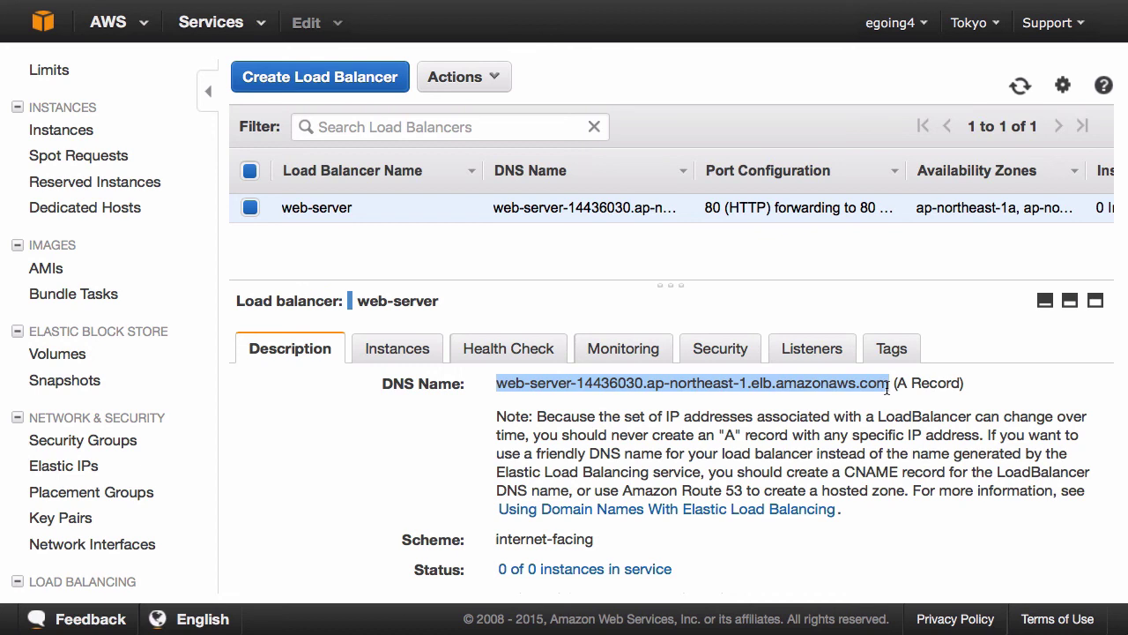